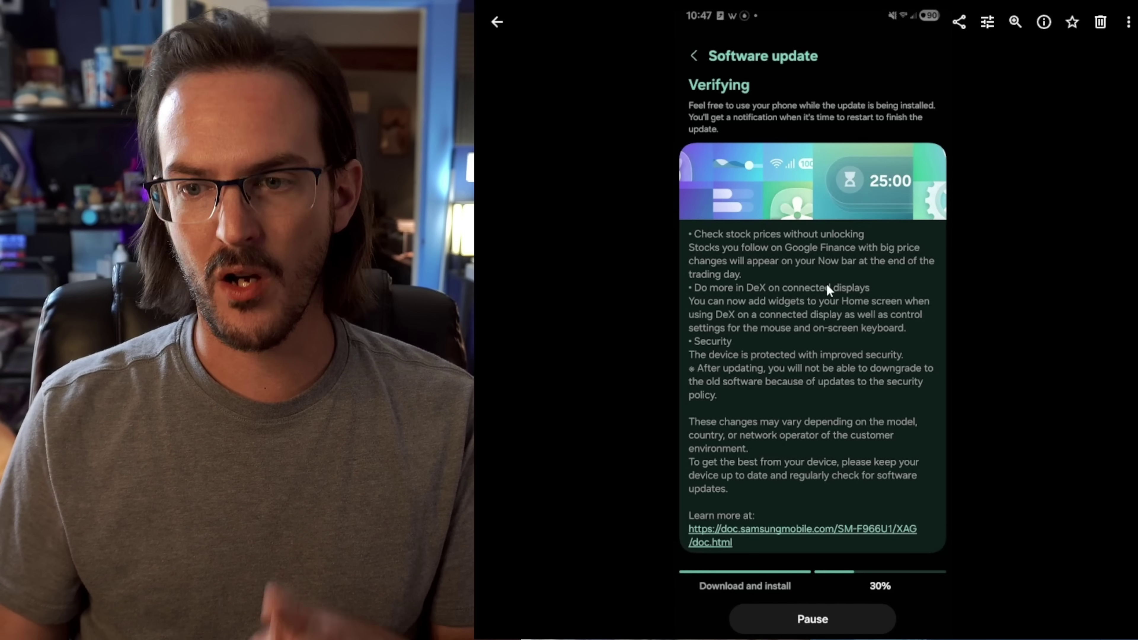
Scroll through the Samsung Software update notes, then close the viewer to show the flower-wallpaper desktop.
{"action": "scroll", "coordinate": [826, 283], "scroll_direction": "up", "scroll_amount": 1}
{"action": "scroll", "coordinate": [826, 284], "scroll_direction": "up", "scroll_amount": 2}
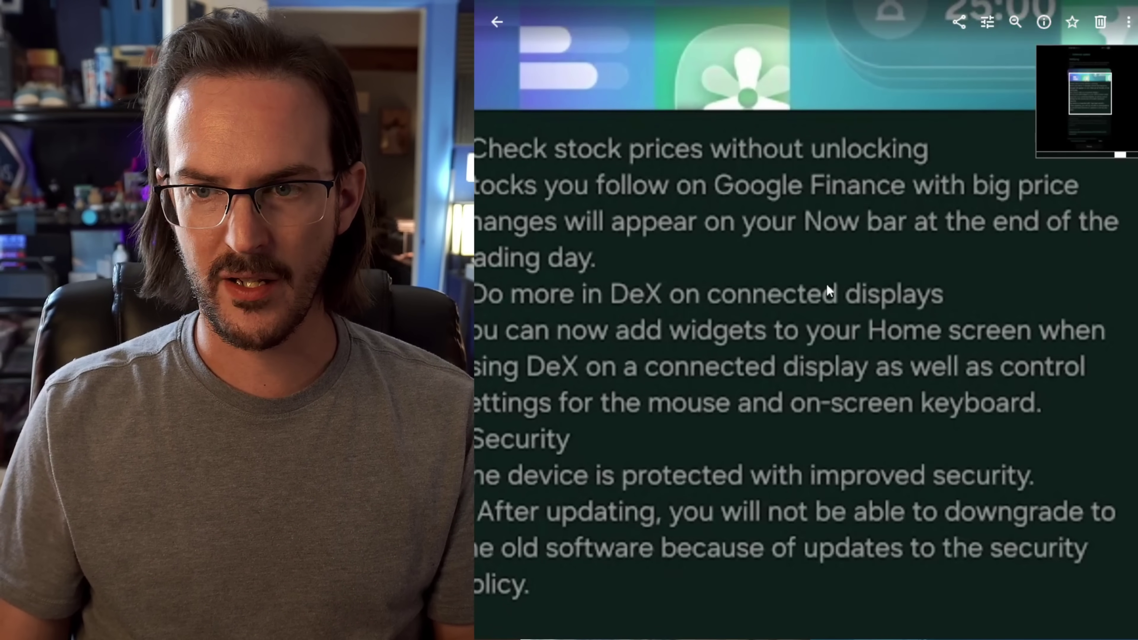
{"action": "scroll", "coordinate": [826, 284], "scroll_direction": "down", "scroll_amount": 1}
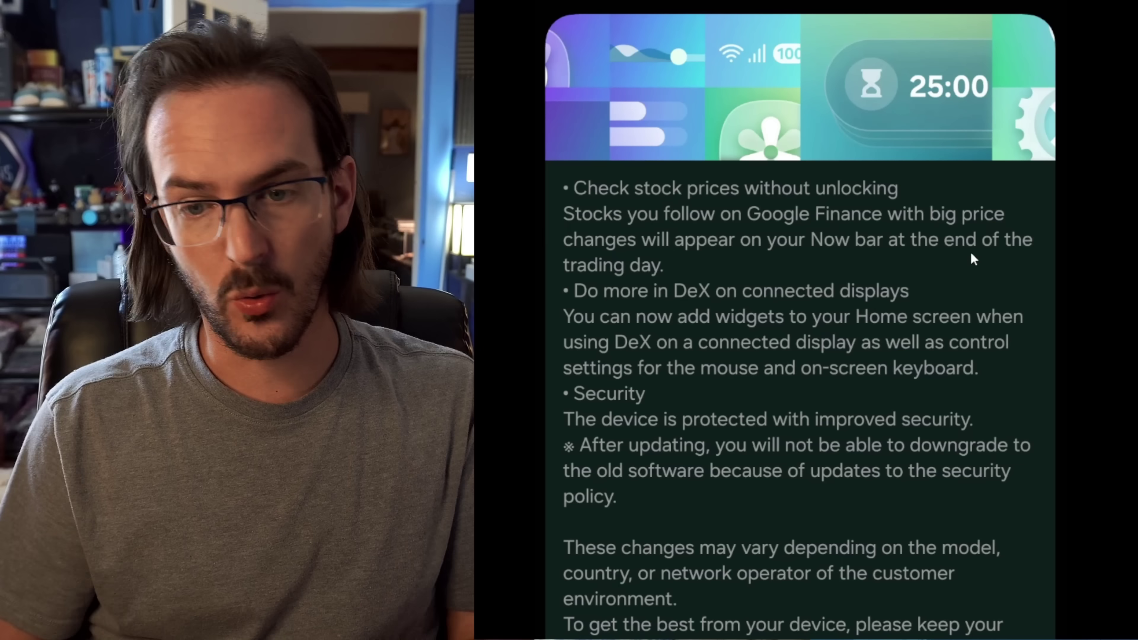
{"action": "scroll", "coordinate": [839, 331], "scroll_direction": "down", "scroll_amount": 3}
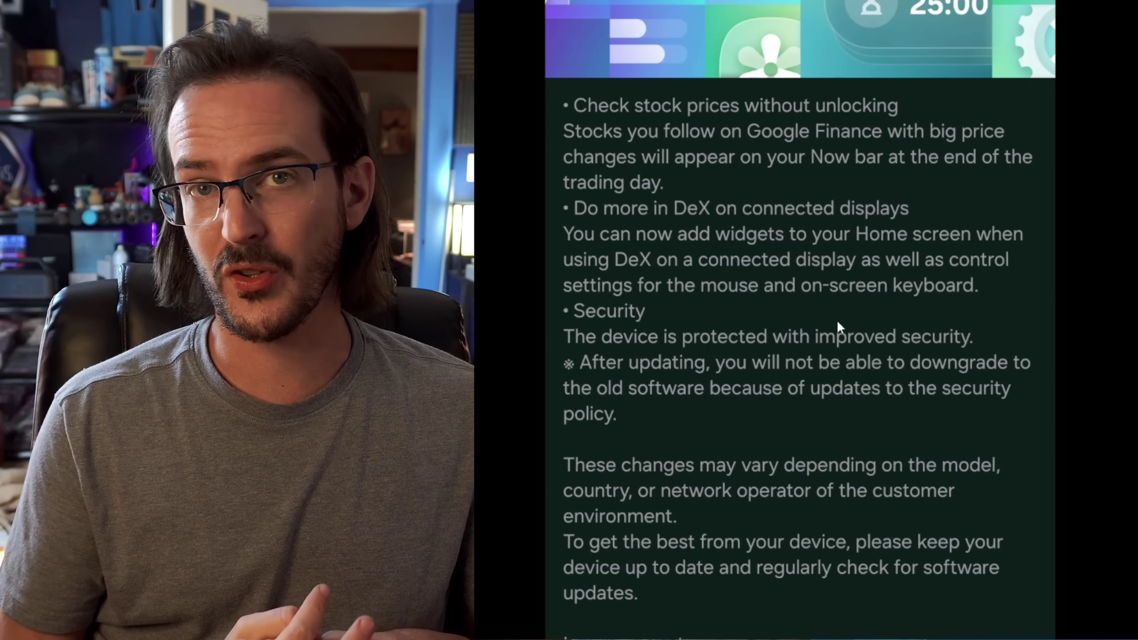
{"action": "left_click", "coordinate": [837, 320]}
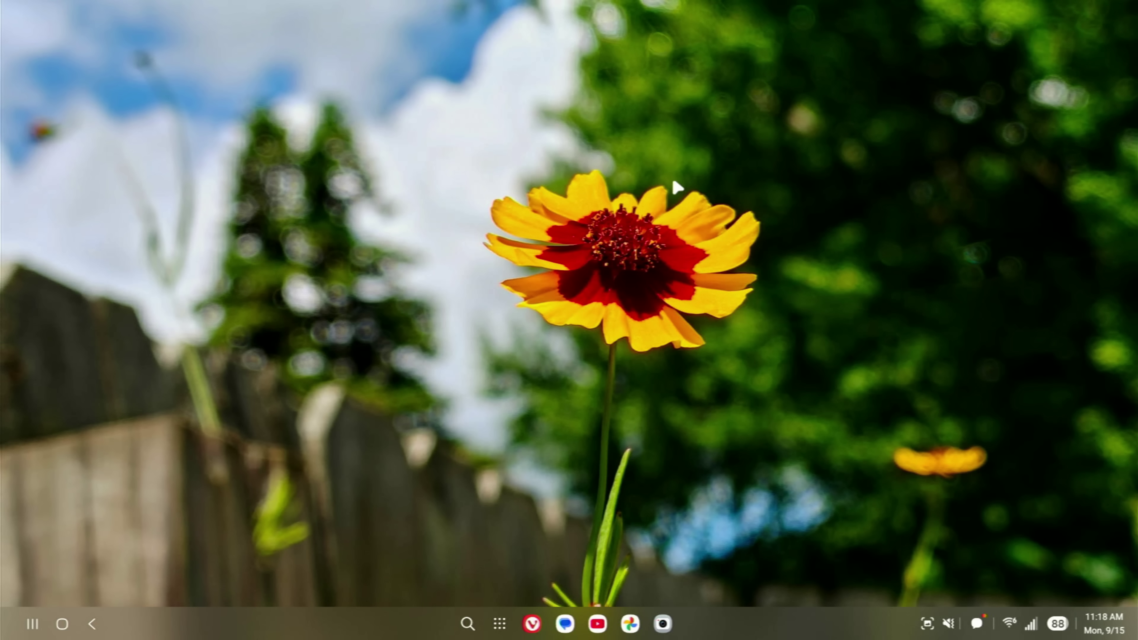
Place the 4x2 Weather widget (78° sunny, Knoxville forecast) at the desktop's top right.
{"action": "right_click", "coordinate": [677, 187]}
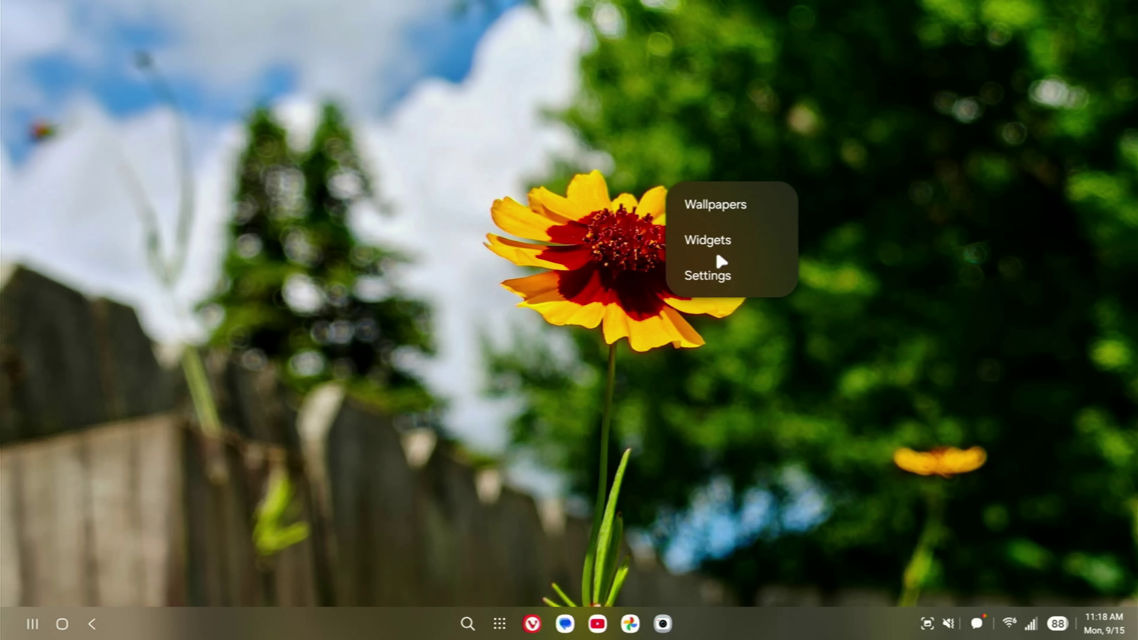
{"action": "left_click", "coordinate": [722, 242]}
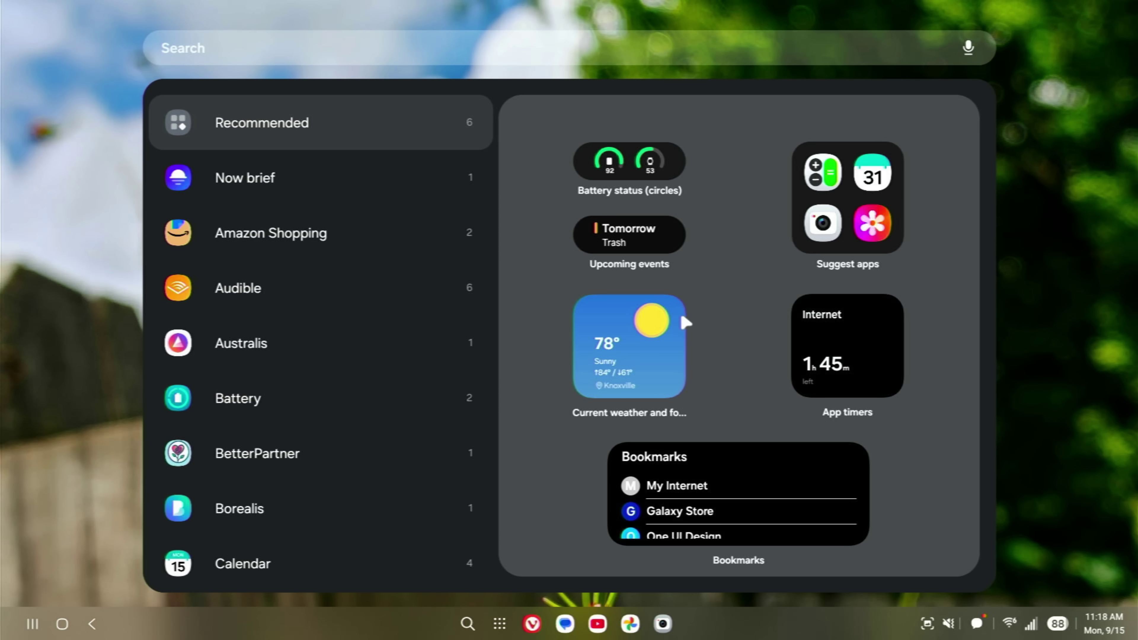
{"action": "left_click", "coordinate": [681, 331]}
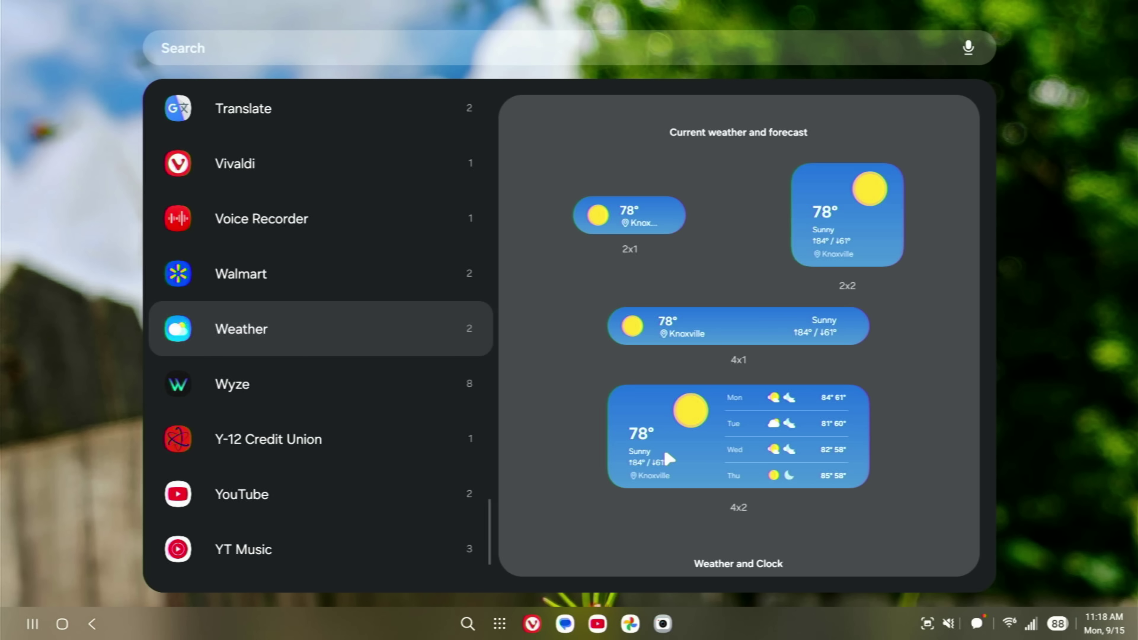
{"action": "left_click_drag", "start_coordinate": [664, 450], "coordinate": [981, 95]}
{"action": "left_click_drag", "start_coordinate": [785, 160], "coordinate": [613, 311]}
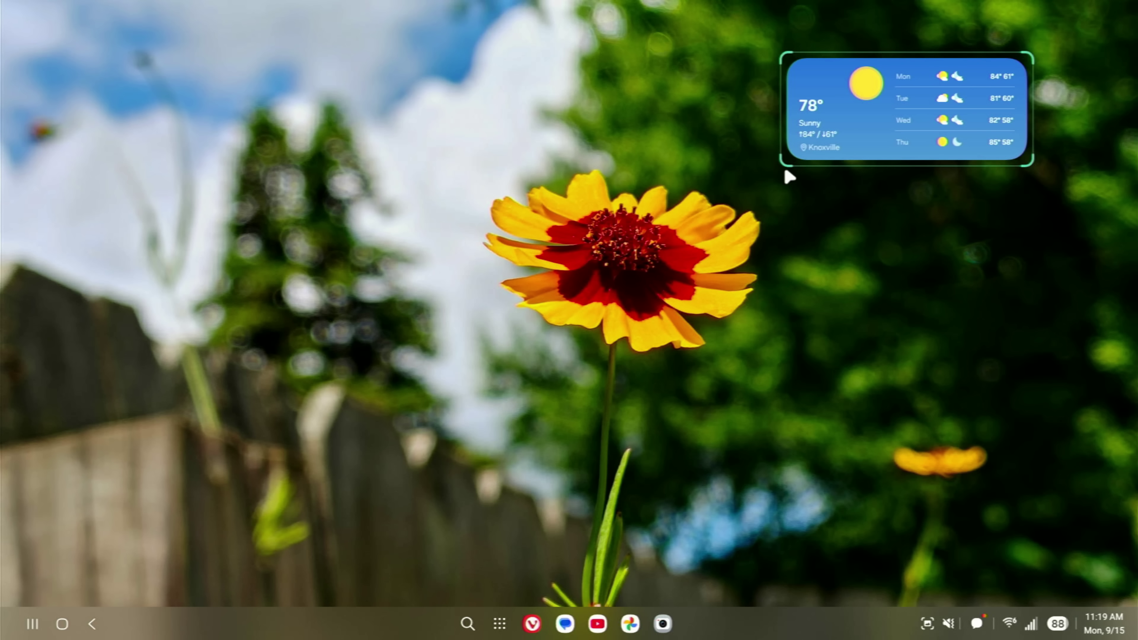
{"action": "left_click_drag", "start_coordinate": [780, 183], "coordinate": [703, 312]}
{"action": "left_click", "coordinate": [706, 312]}
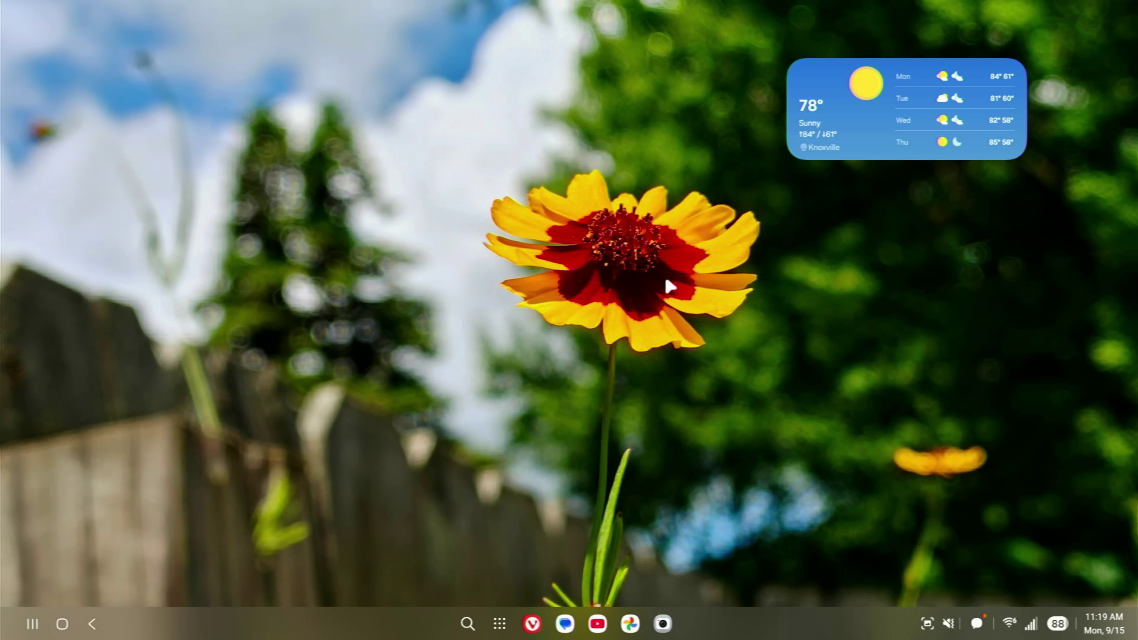
Add a Google search bar widget below the weather widget from the desktop menu.
{"action": "right_click", "coordinate": [577, 346]}
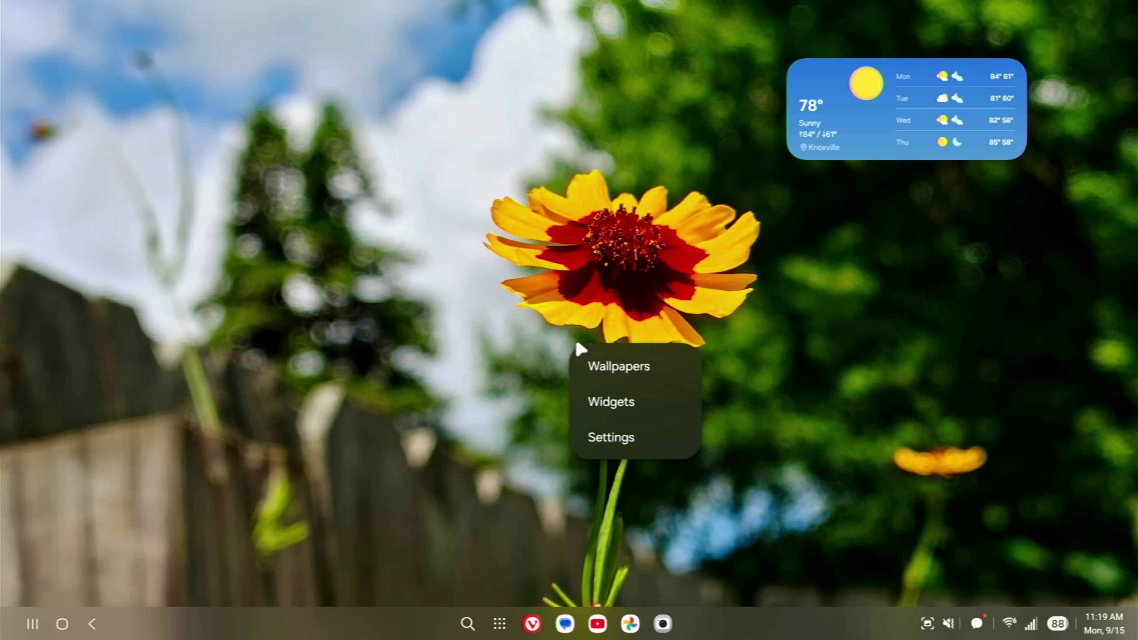
{"action": "left_click", "coordinate": [610, 398]}
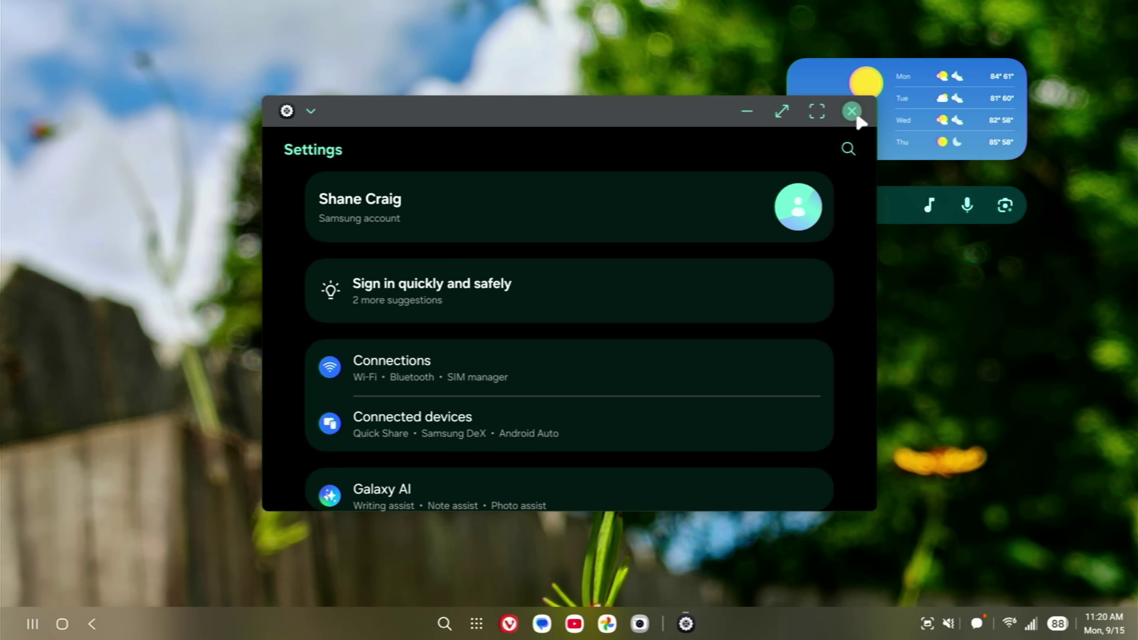
Make Settings full screen and go to Connected devices > Samsung DeX > Keyboard.
{"action": "left_click", "coordinate": [782, 112]}
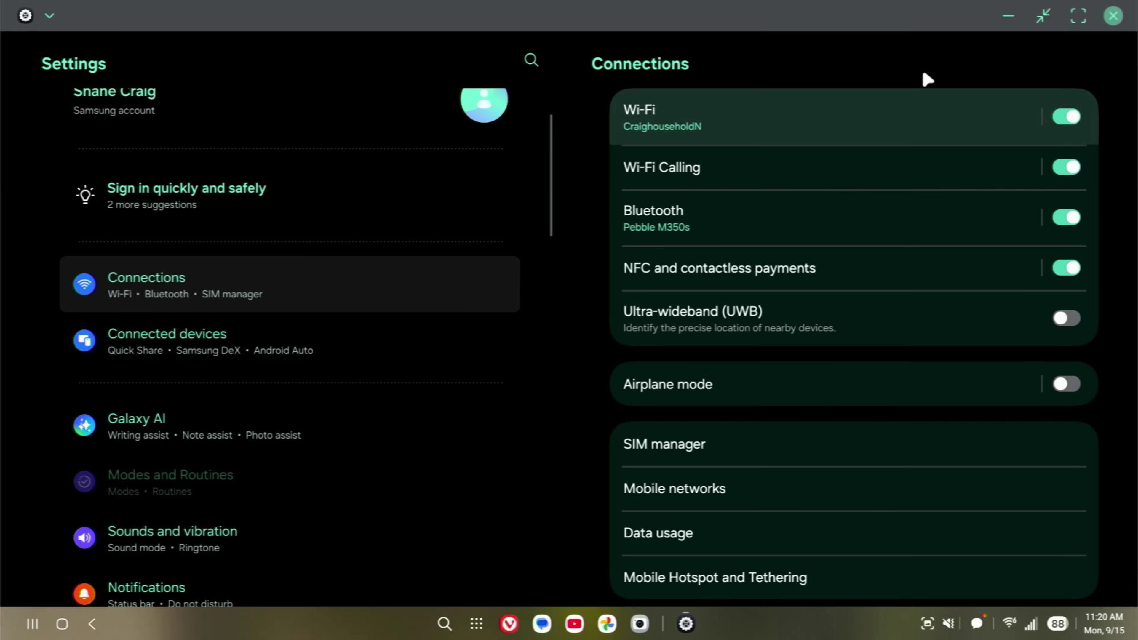
{"action": "left_click", "coordinate": [1079, 16]}
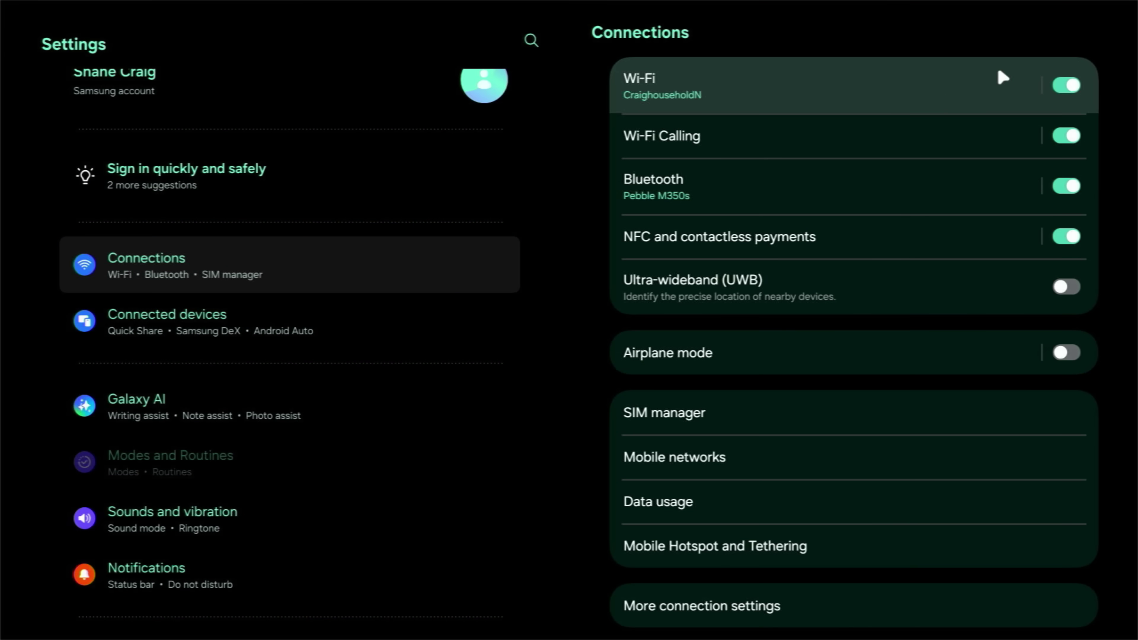
{"action": "mouse_move", "coordinate": [839, 4]}
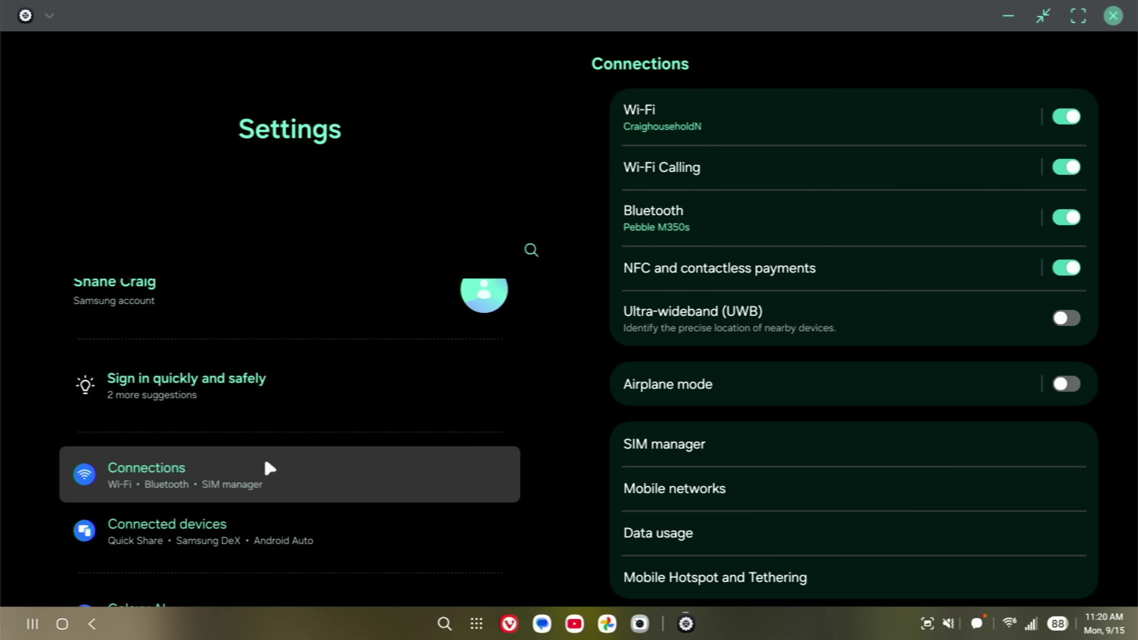
{"action": "left_click", "coordinate": [252, 525]}
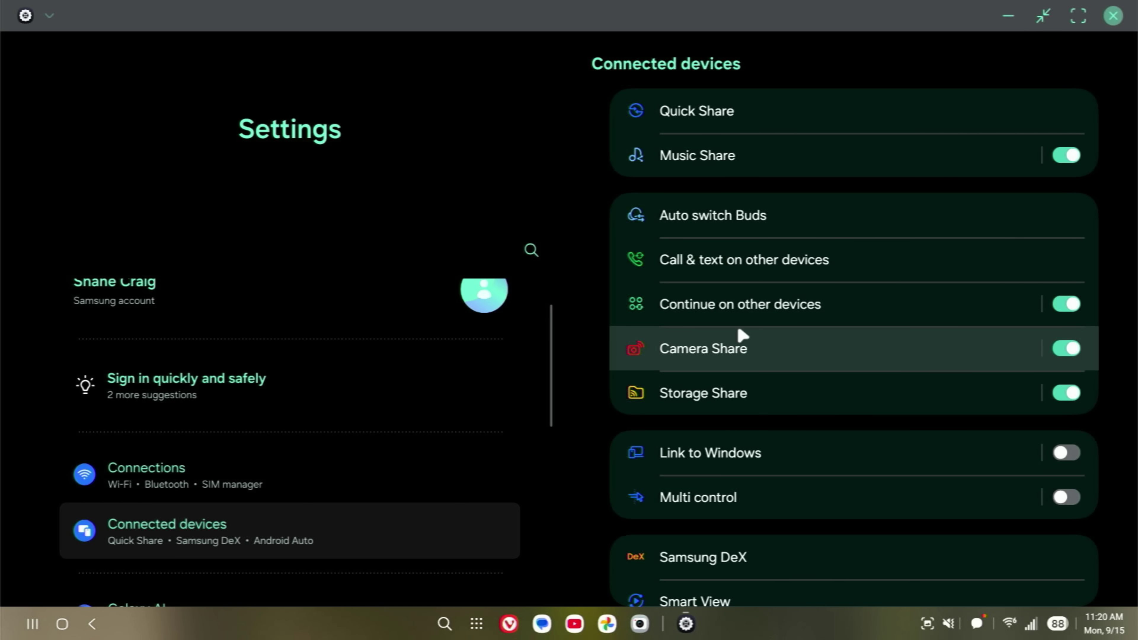
{"action": "scroll", "coordinate": [752, 368], "scroll_direction": "down", "scroll_amount": 3}
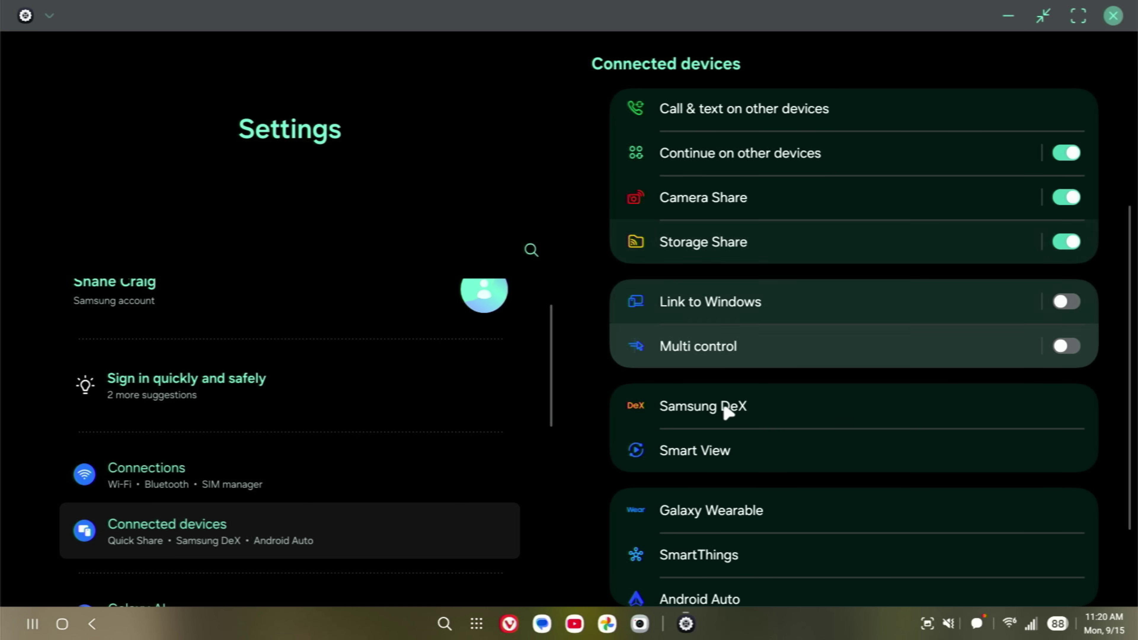
{"action": "left_click", "coordinate": [707, 422]}
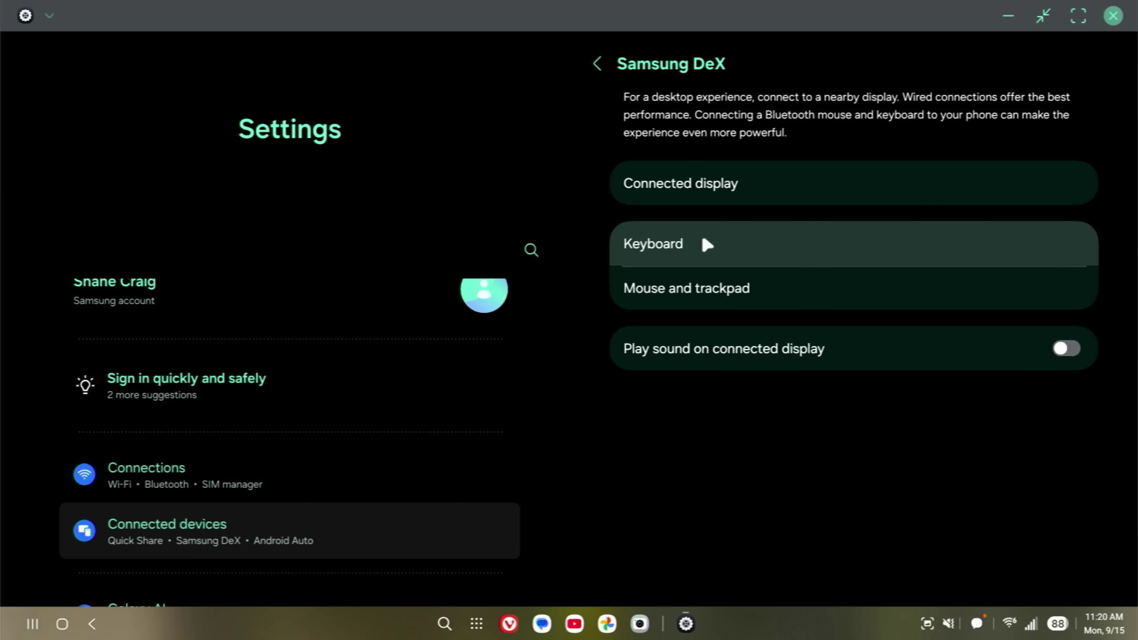
{"action": "left_click", "coordinate": [707, 244]}
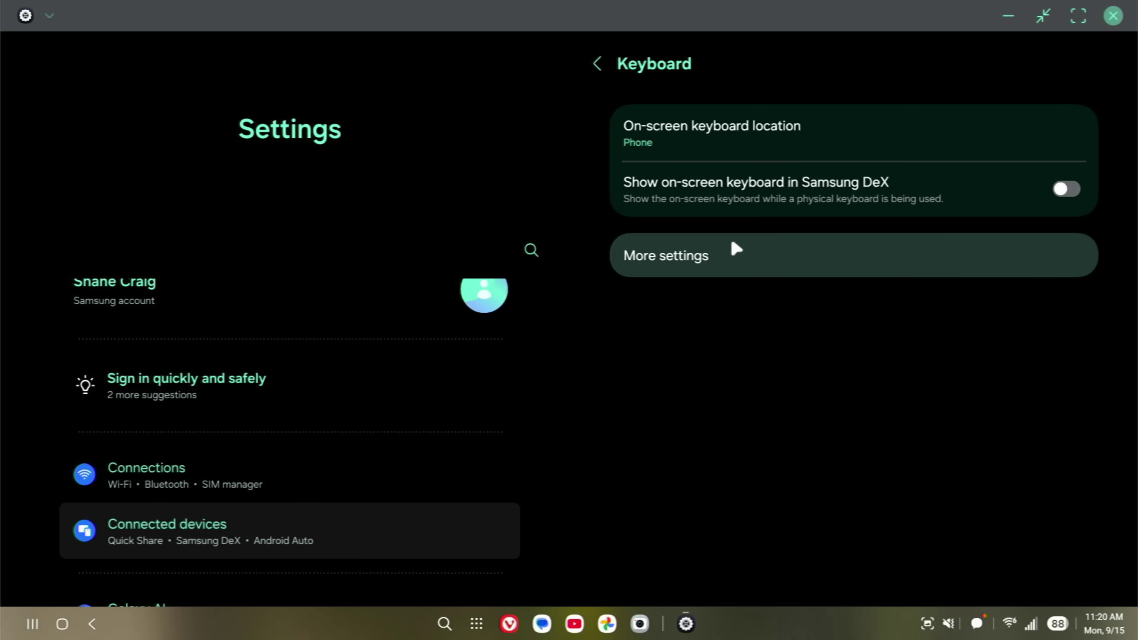
{"action": "key", "text": "Tab"}
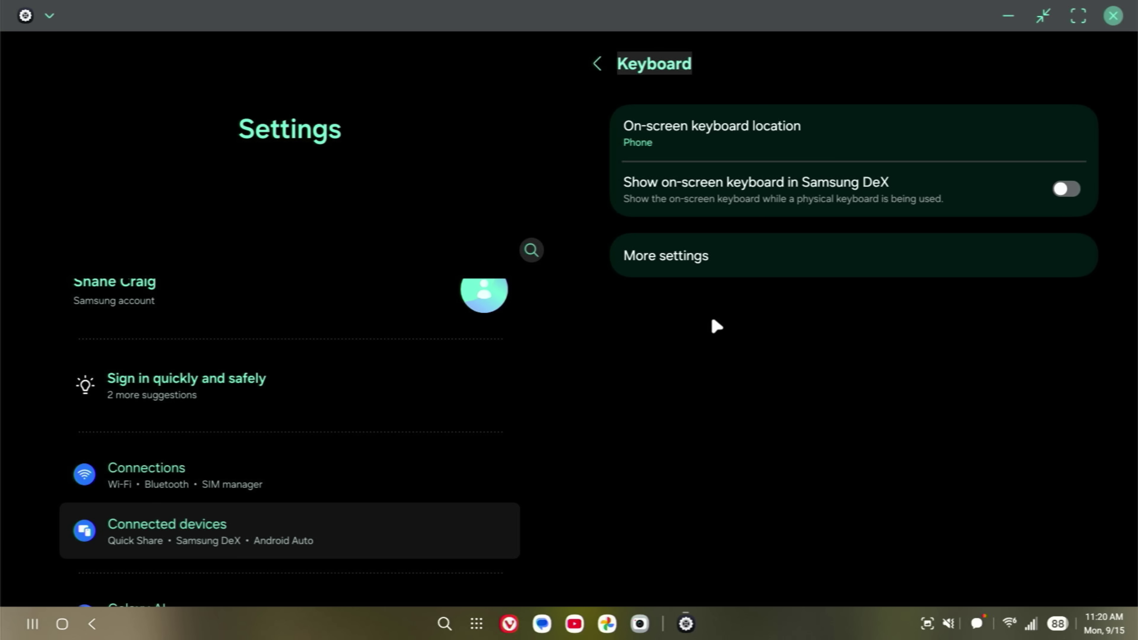
Set the on-screen keyboard location to TV or monitor, then bring up the settings search.
{"action": "left_click", "coordinate": [773, 145]}
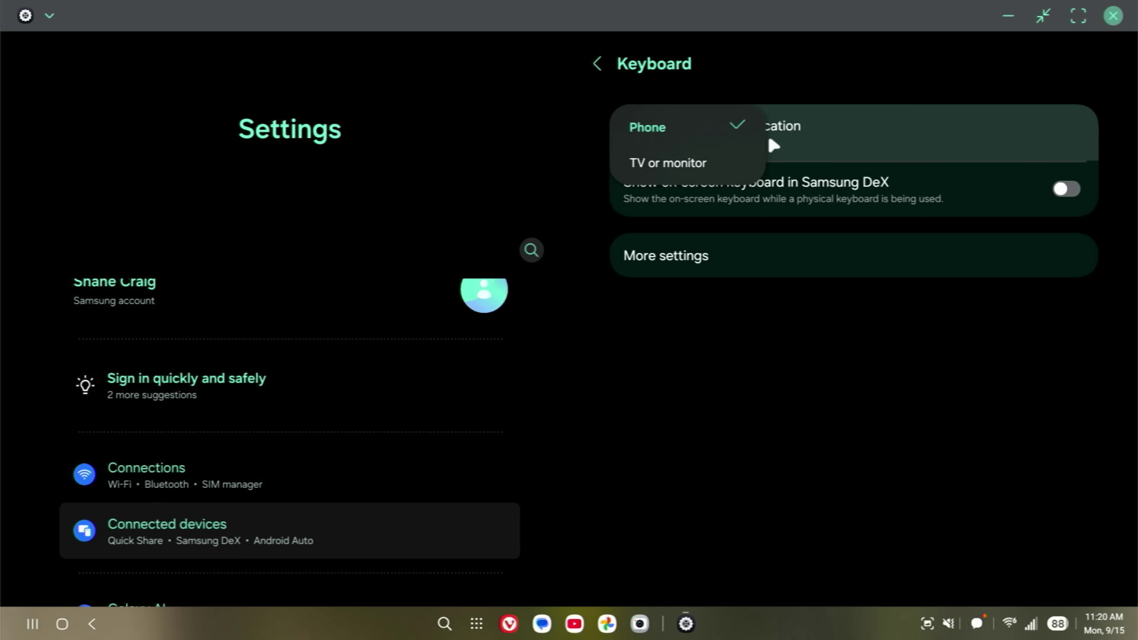
{"action": "left_click", "coordinate": [704, 170]}
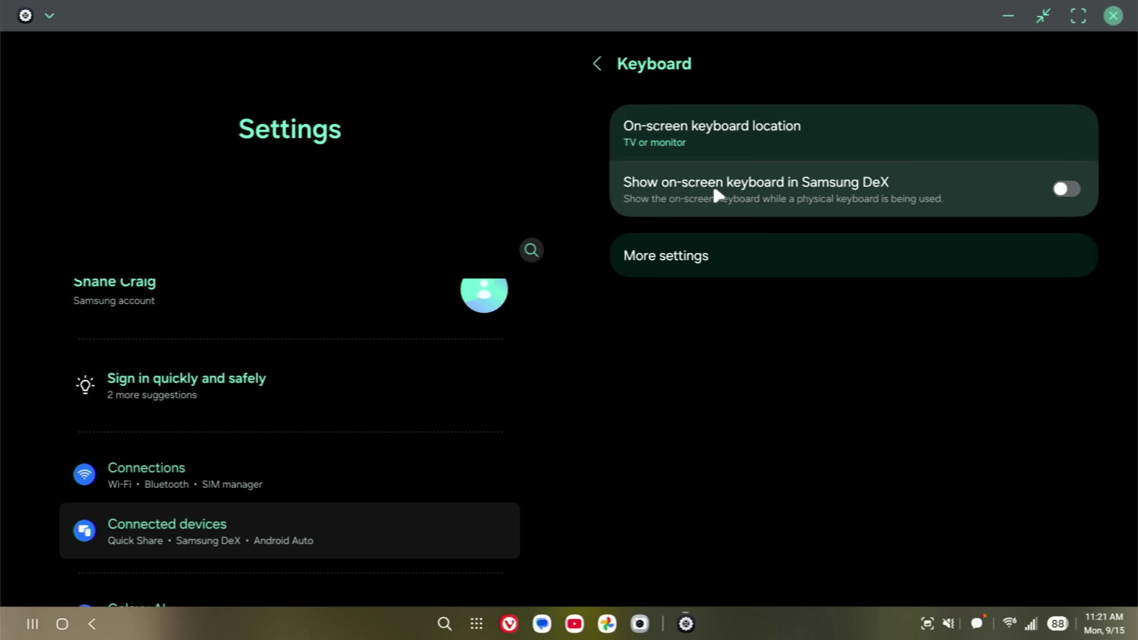
{"action": "left_click", "coordinate": [531, 250]}
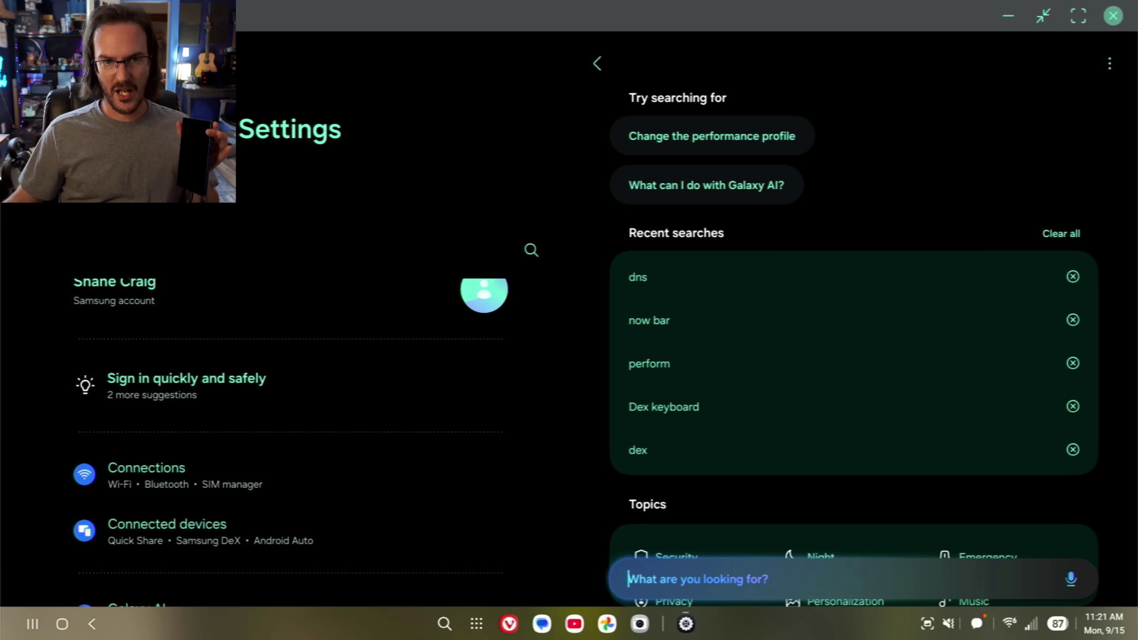
{"action": "left_click", "coordinate": [705, 587]}
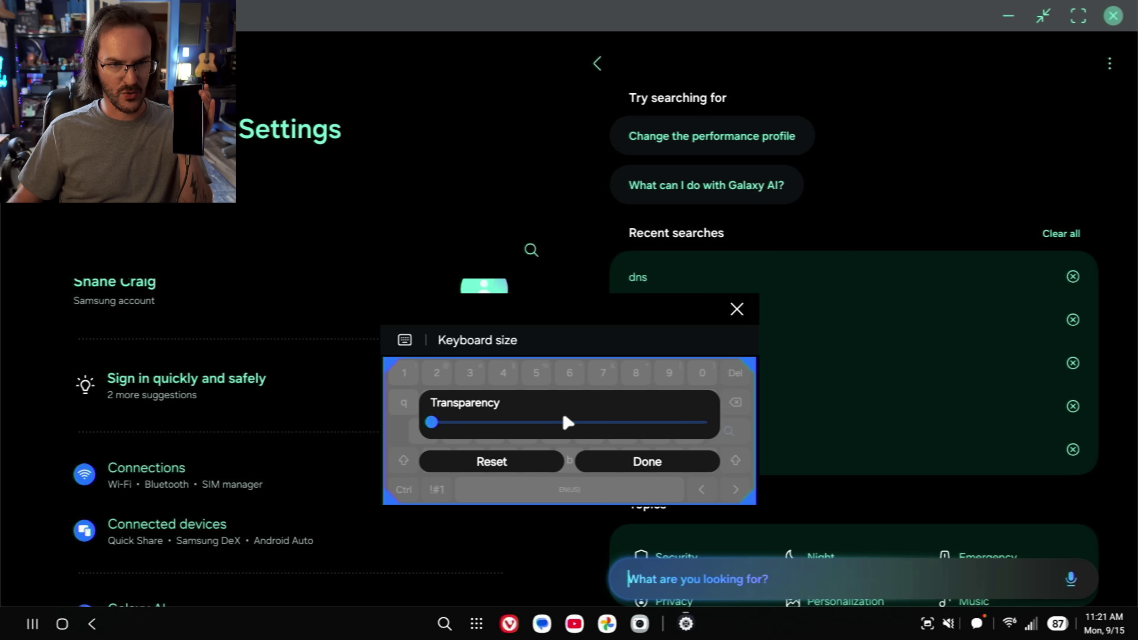
{"action": "left_click", "coordinate": [629, 463]}
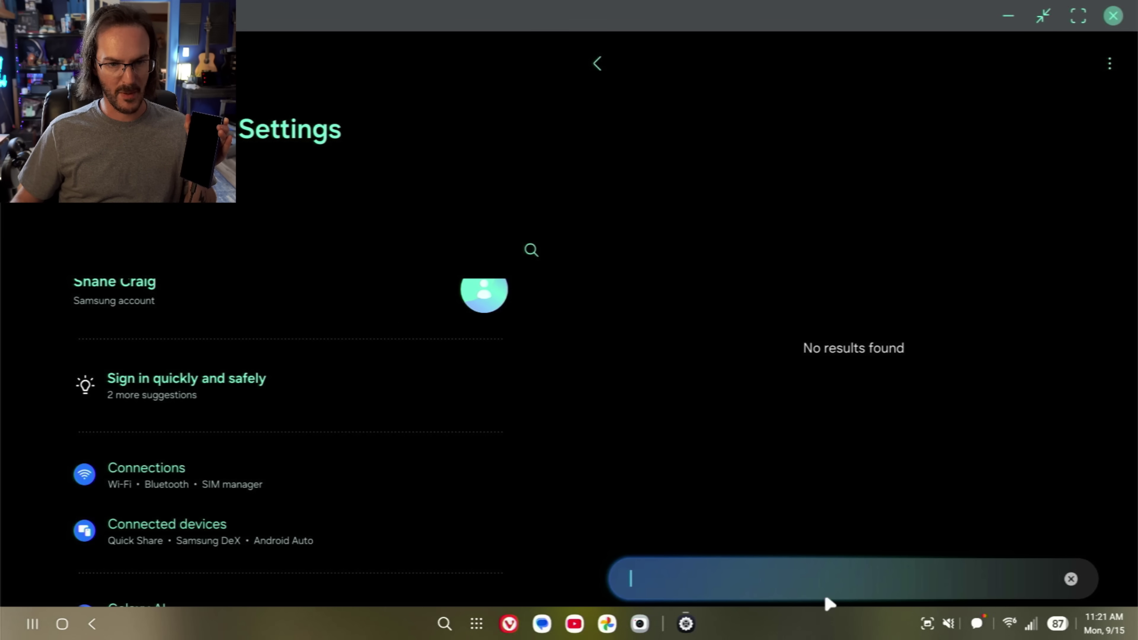
{"action": "key", "text": "BackSpace"}
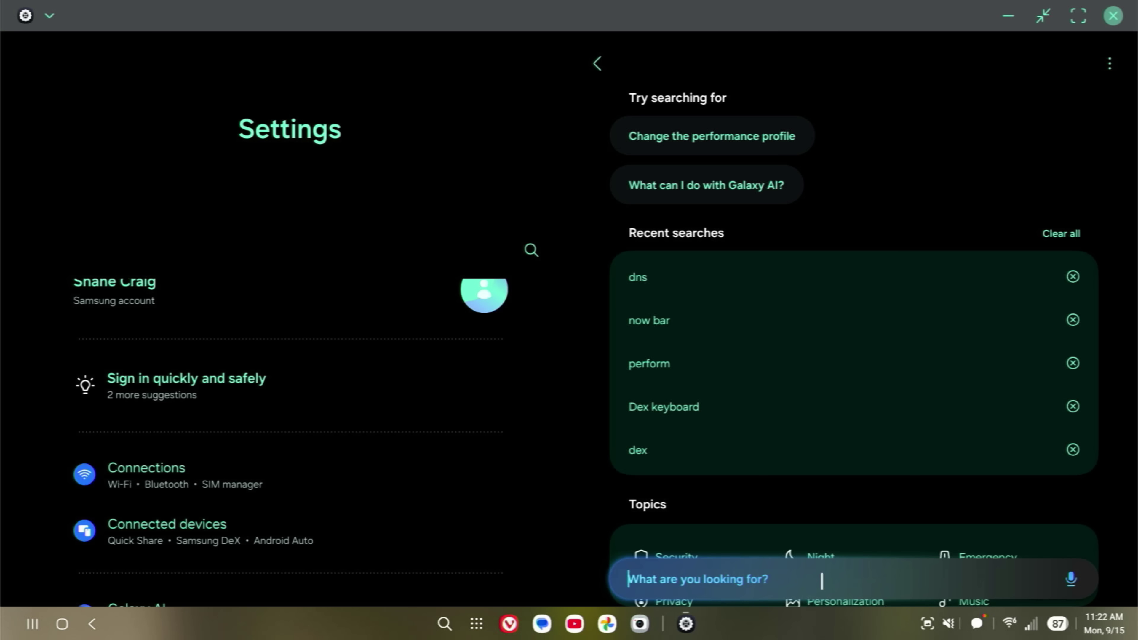
{"action": "key", "text": "Escape"}
Look over Mouse and trackpad's Touchpad gestures page, then go back to Samsung DeX settings.
{"action": "left_click", "coordinate": [803, 305]}
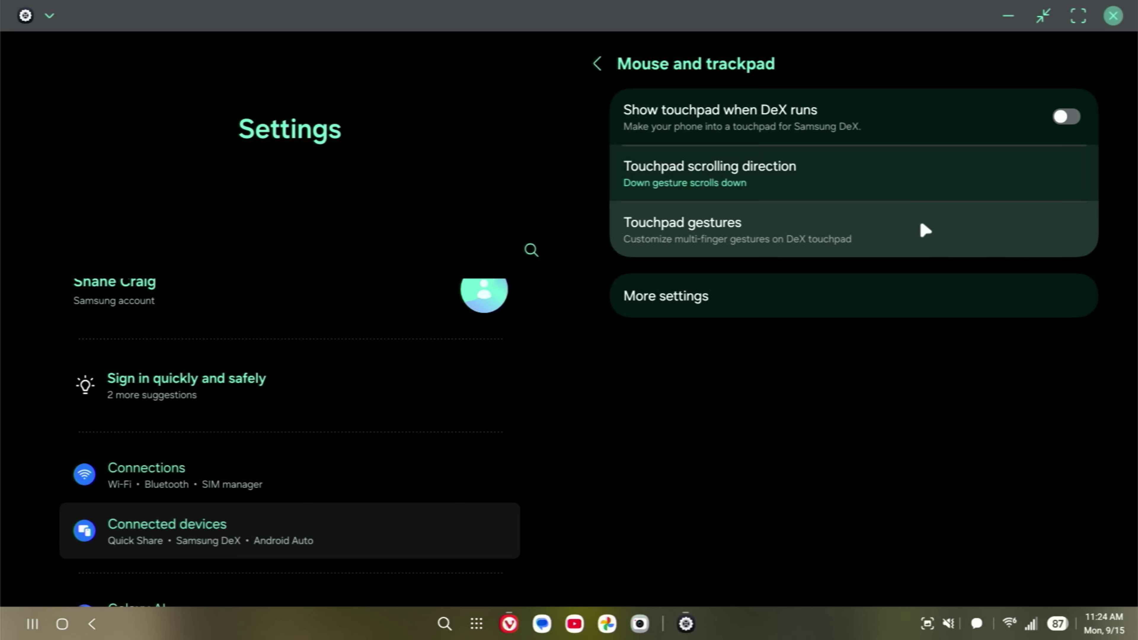
{"action": "left_click", "coordinate": [923, 246]}
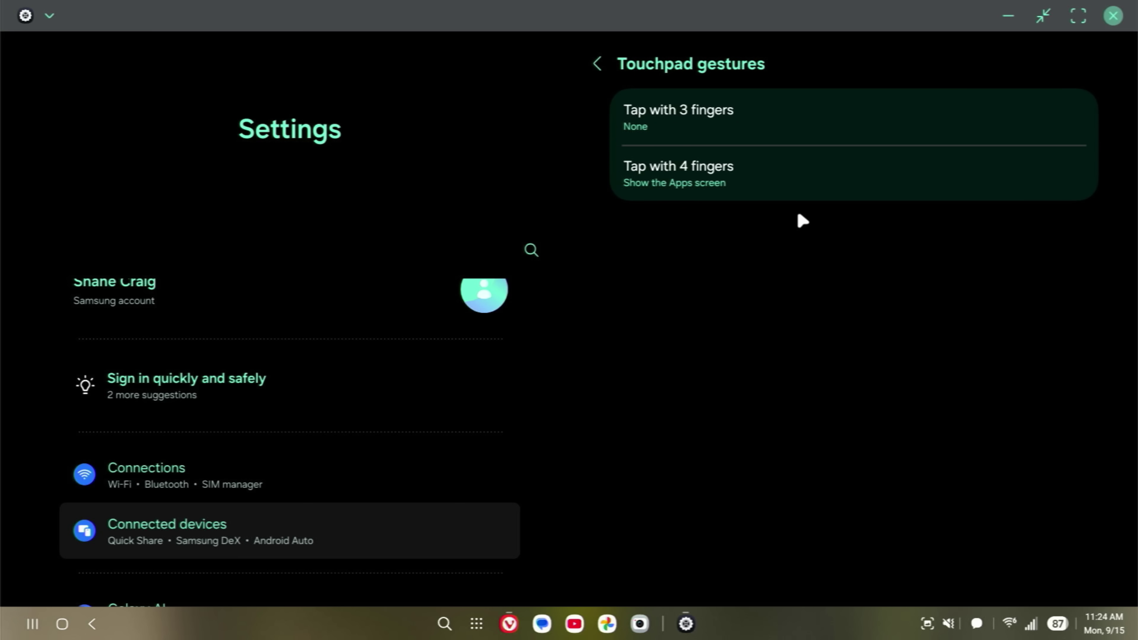
{"action": "left_click", "coordinate": [599, 64]}
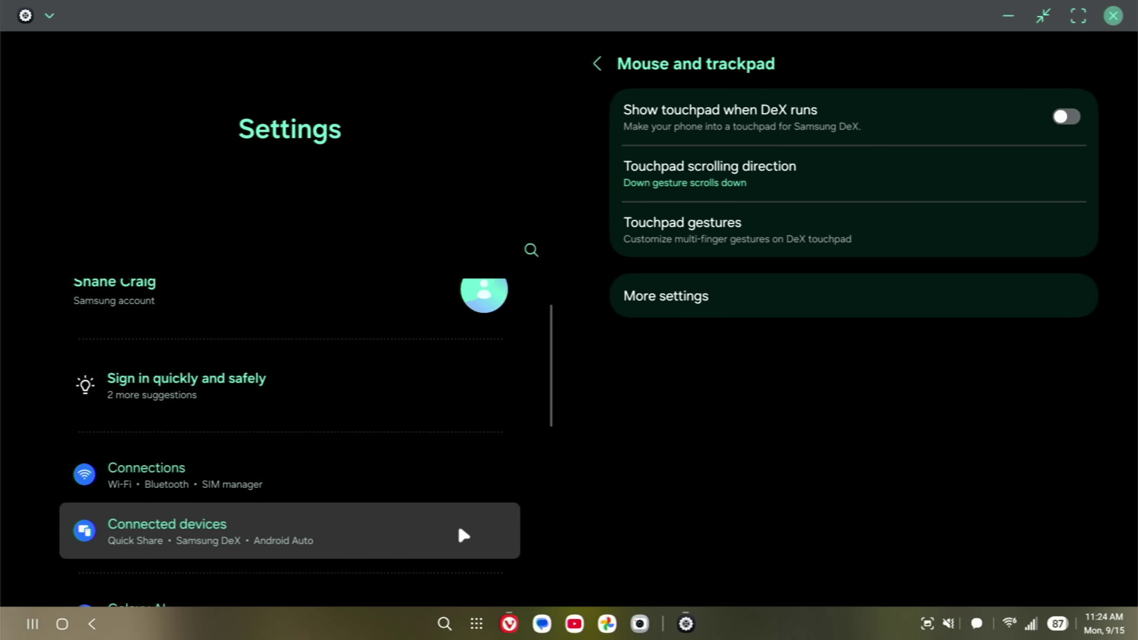
{"action": "left_click", "coordinate": [601, 68]}
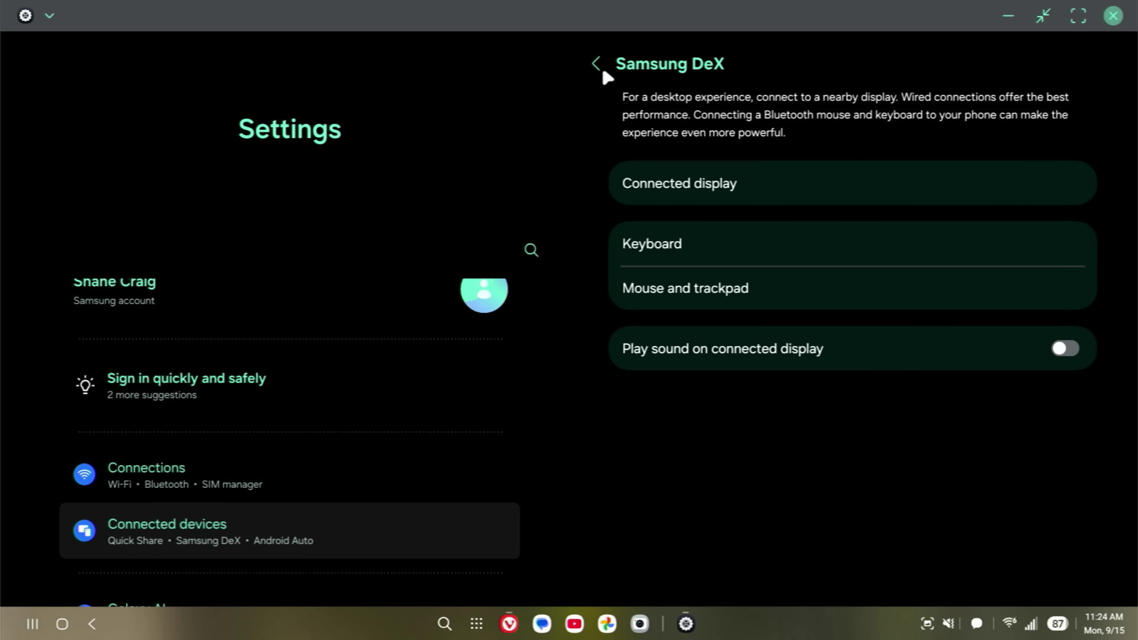
In Connected display settings with Extended mode, switch on Flow pointer to phone.
{"action": "left_click", "coordinate": [726, 188]}
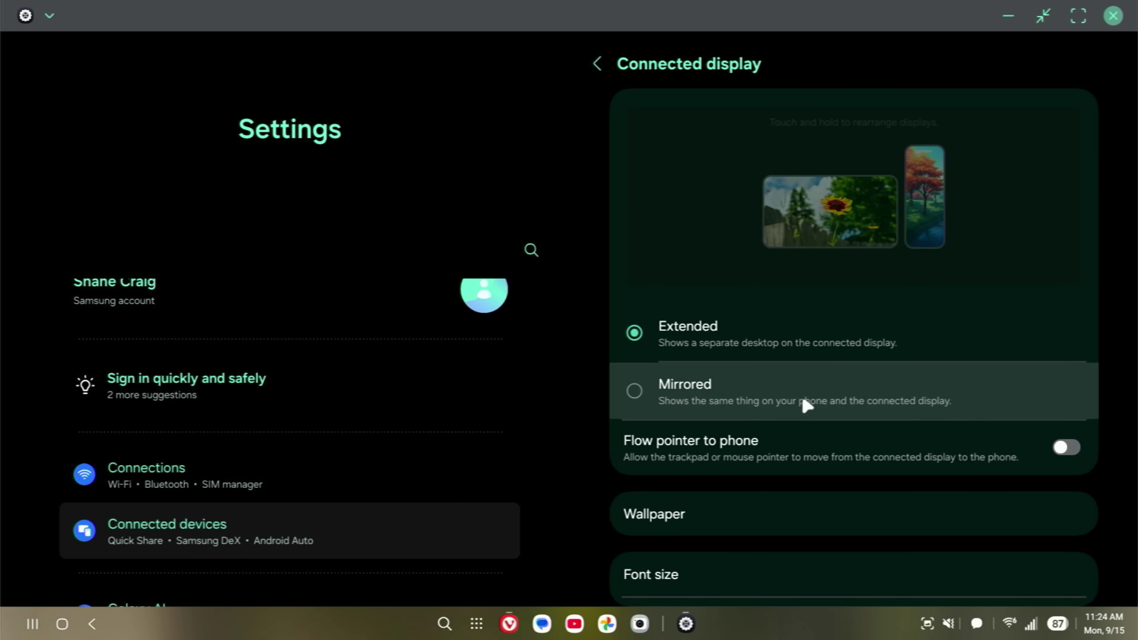
{"action": "scroll", "coordinate": [795, 417], "scroll_direction": "down", "scroll_amount": 1}
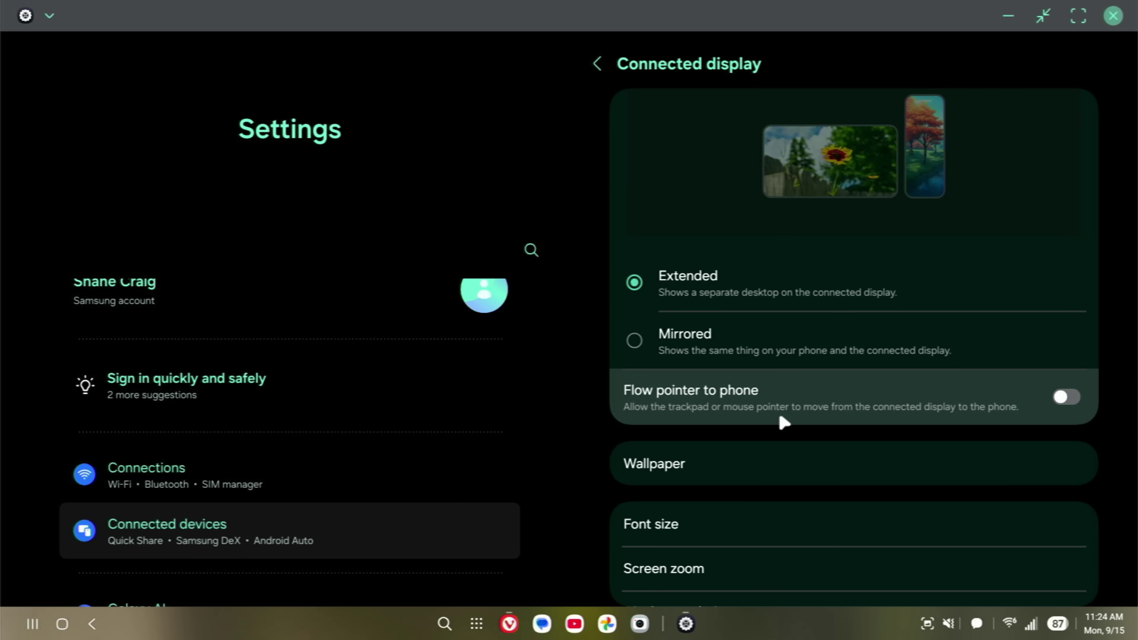
{"action": "scroll", "coordinate": [806, 317], "scroll_direction": "up", "scroll_amount": 3}
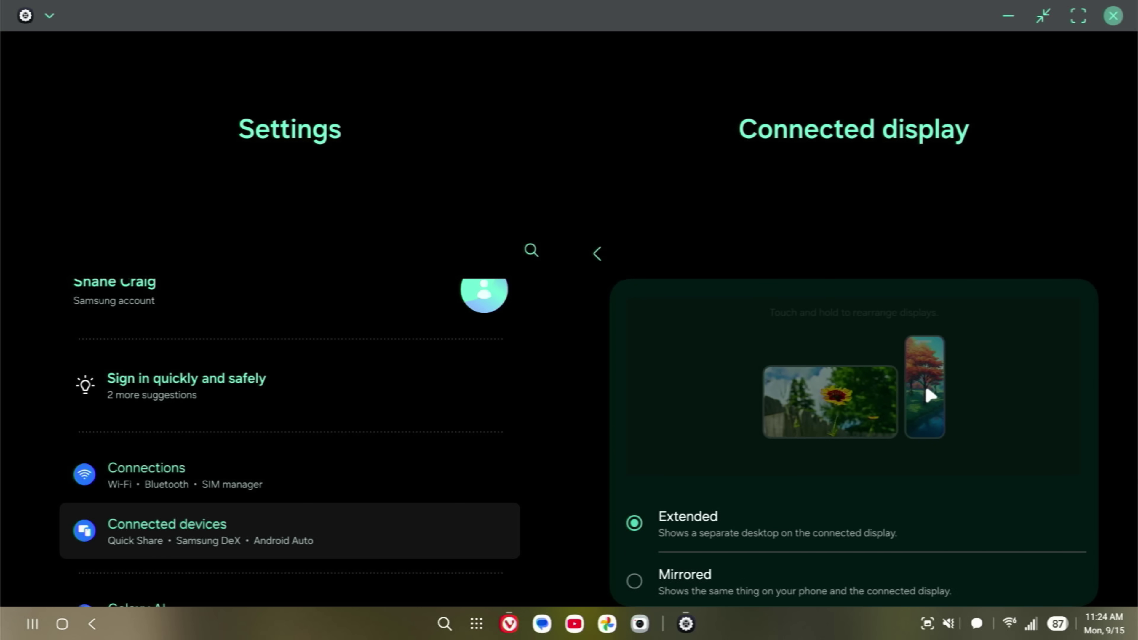
{"action": "scroll", "coordinate": [930, 395], "scroll_direction": "down", "scroll_amount": 5}
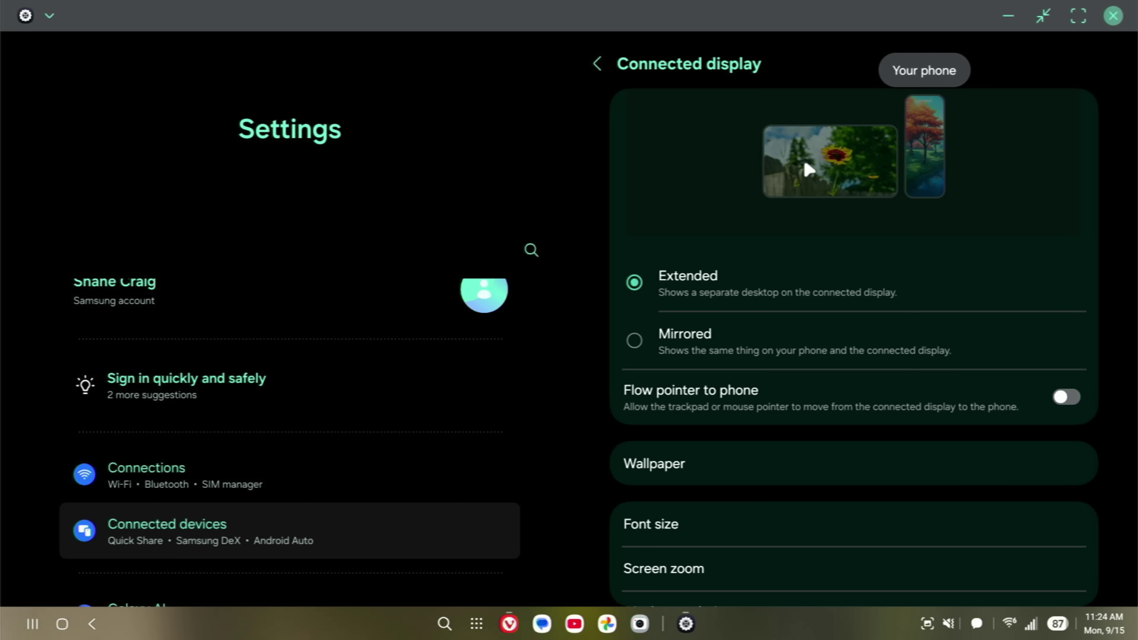
{"action": "scroll", "coordinate": [806, 162], "scroll_direction": "down", "scroll_amount": 1}
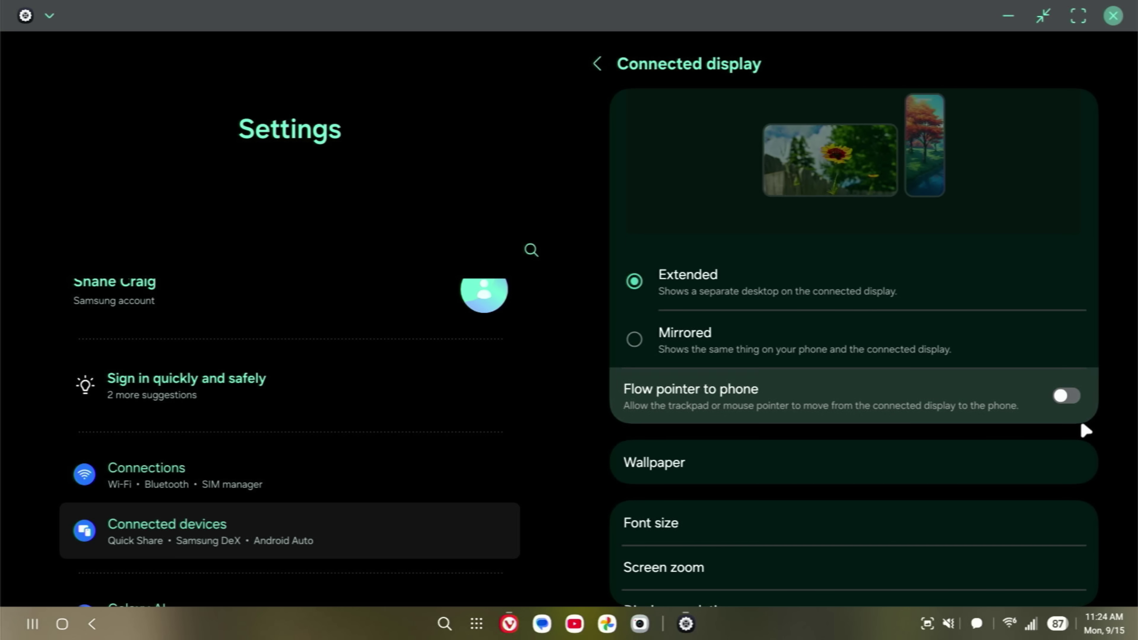
{"action": "left_click", "coordinate": [1067, 396]}
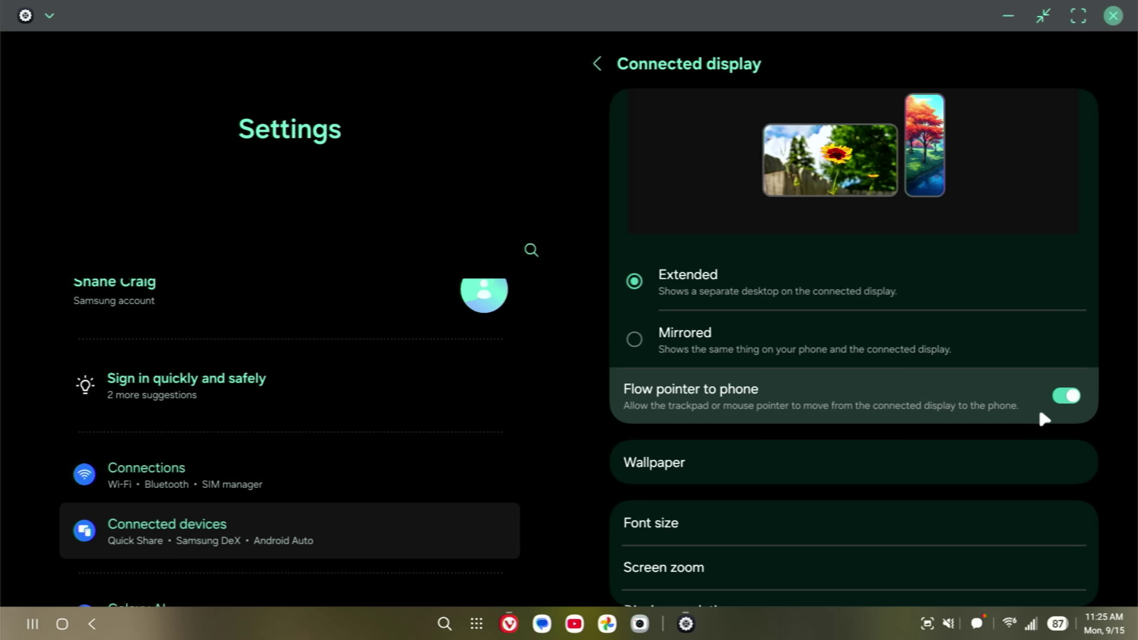
Switch the Flow pointer to phone toggle back off.
{"action": "left_click", "coordinate": [1066, 396]}
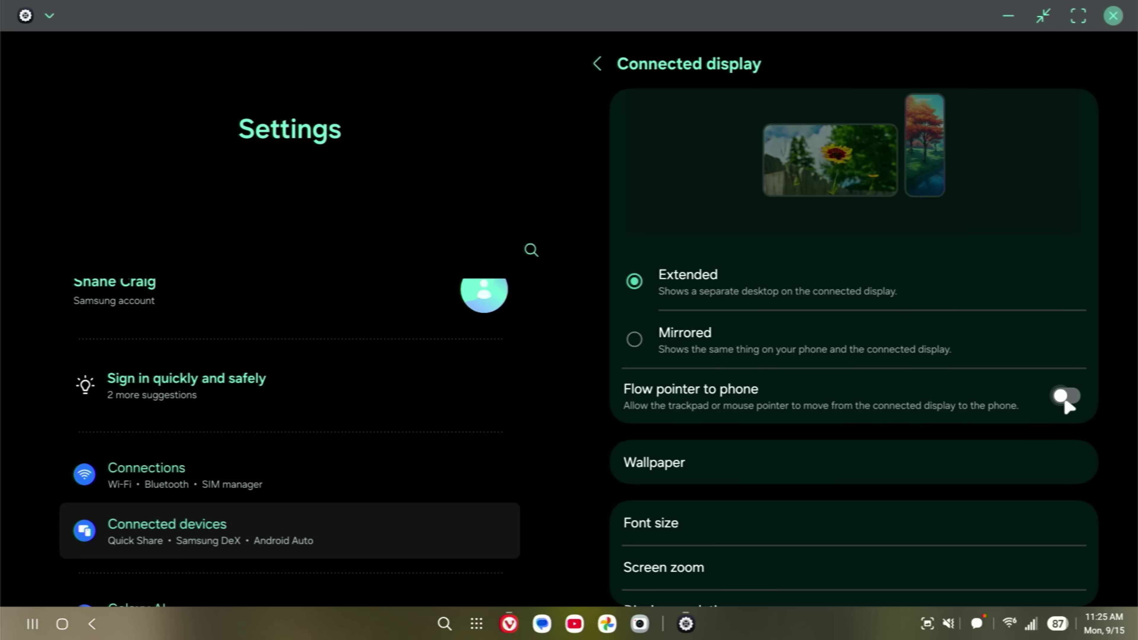